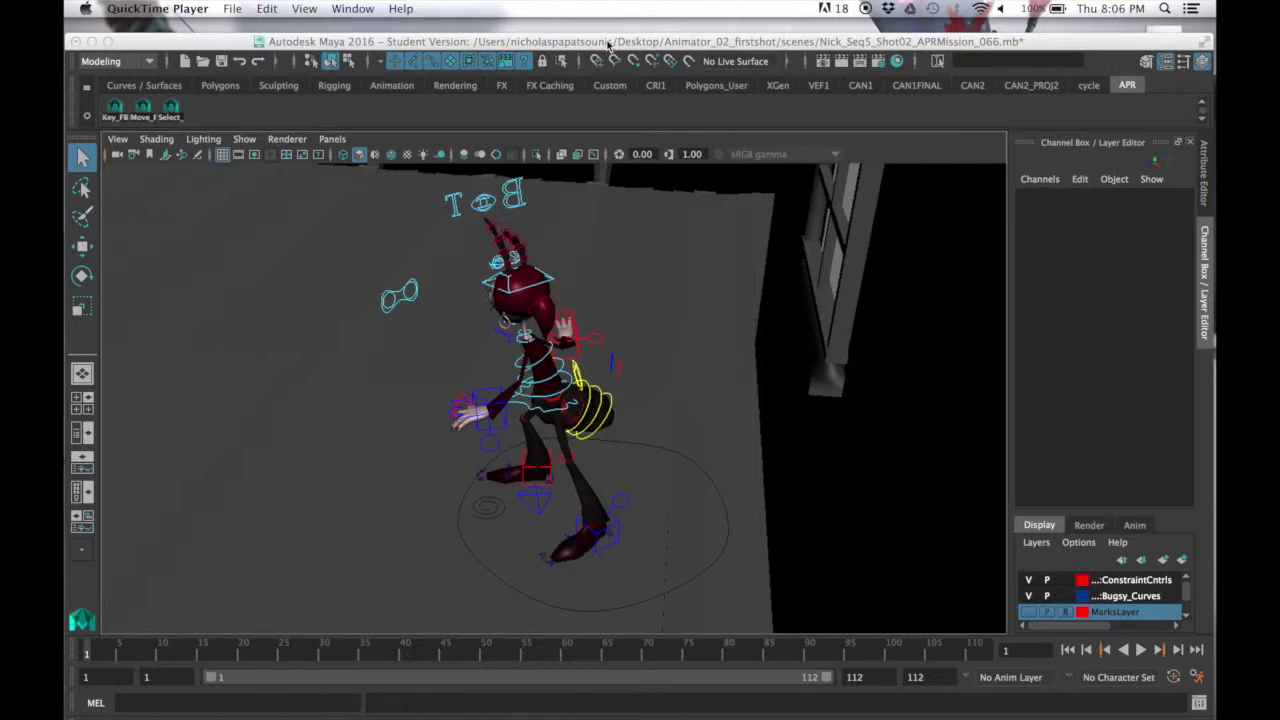
# Activate the shot 2 scene and play Bugsy's 112-frame animation, resuming from frame 12
pyautogui.click(607, 44)
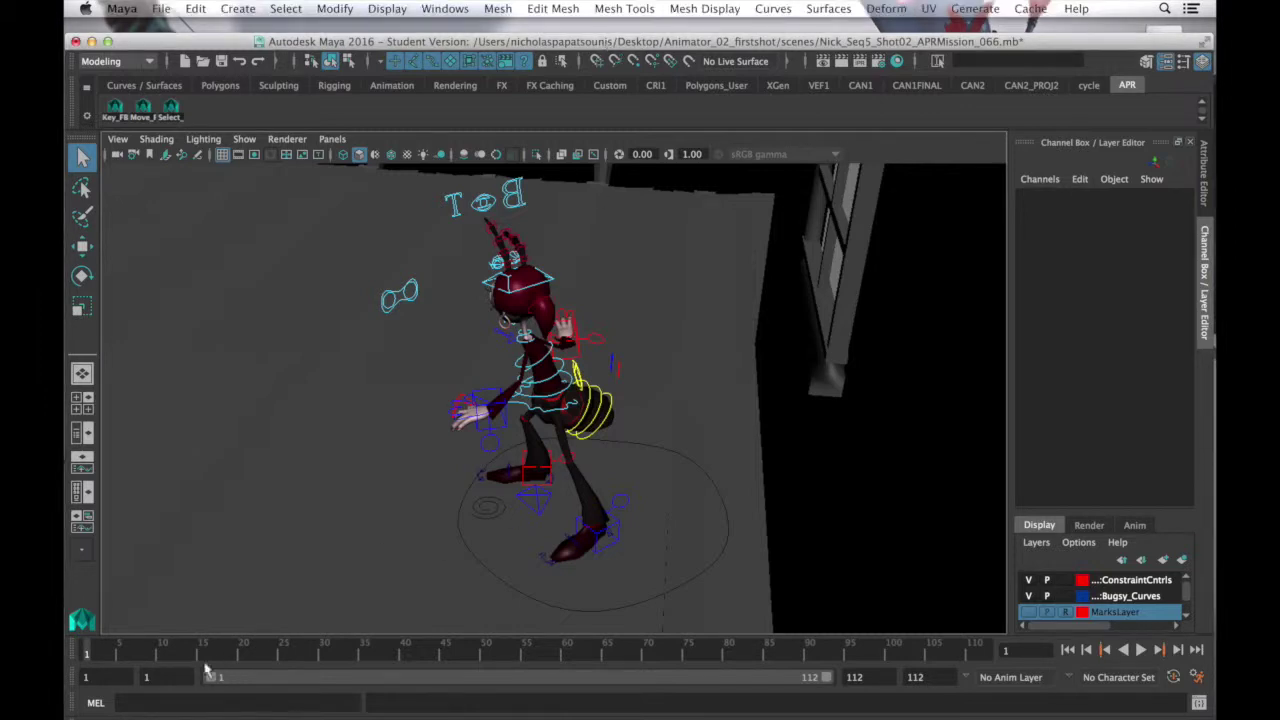
pyautogui.hotkey('alt', 'v')
pyautogui.moveTo(88, 655)
pyautogui.mouseDown()
pyautogui.moveTo(209, 623)
pyautogui.moveTo(281, 625)
pyautogui.moveTo(85, 650)
pyautogui.mouseUp()
pyautogui.click(1141, 650)
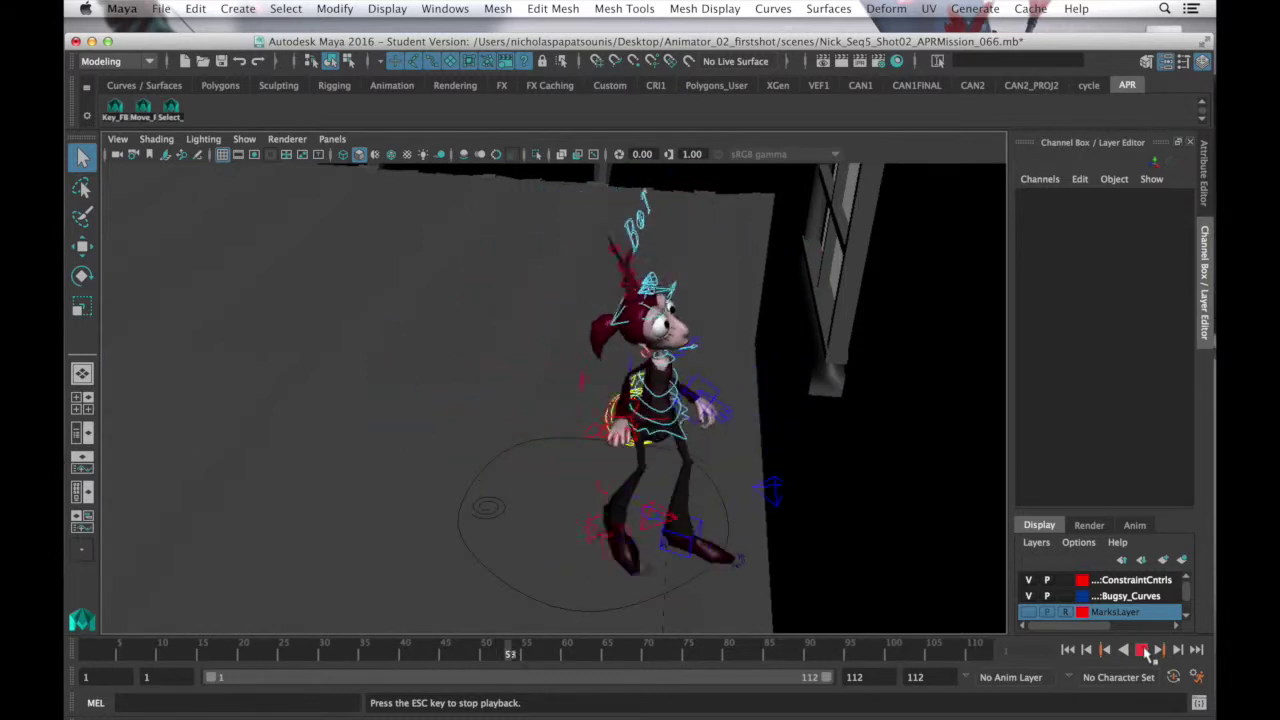
# Replay shot 2 from frame 1 and stop on the final frame 112
pyautogui.click(1141, 650)
pyautogui.moveTo(527, 655); pyautogui.dragTo(72, 677)
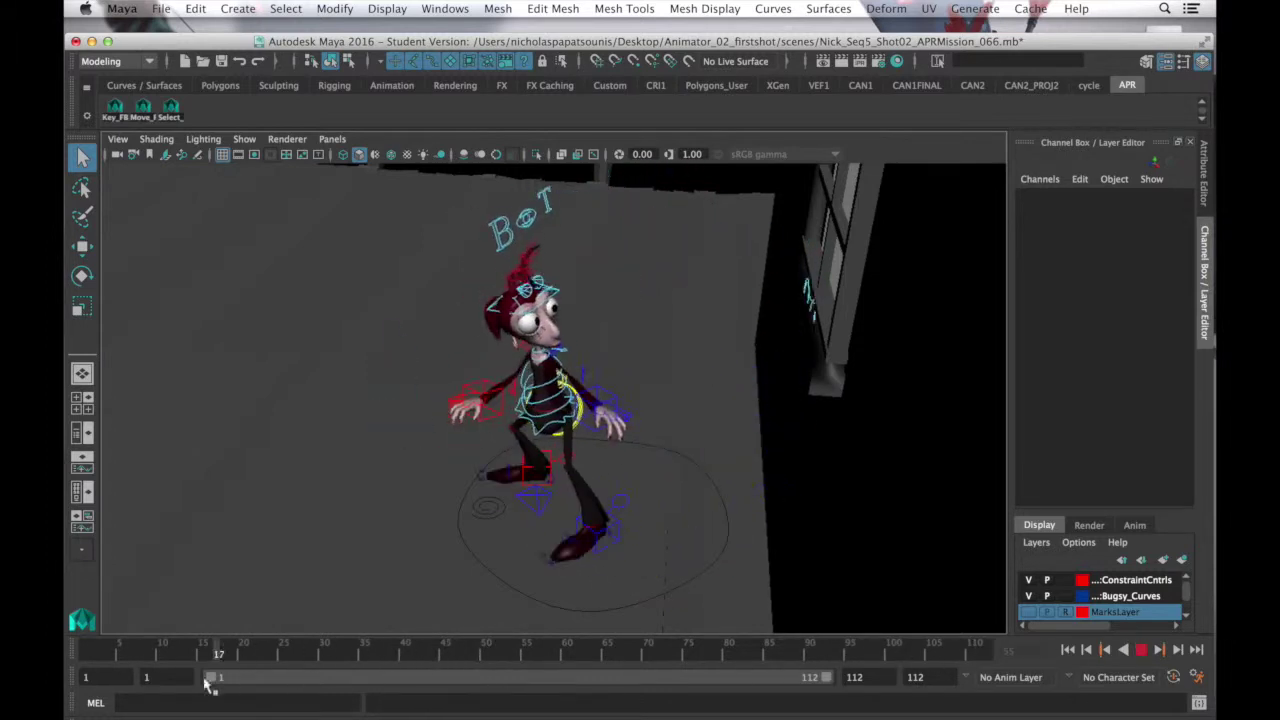
pyautogui.hotkey('alt', 'v')
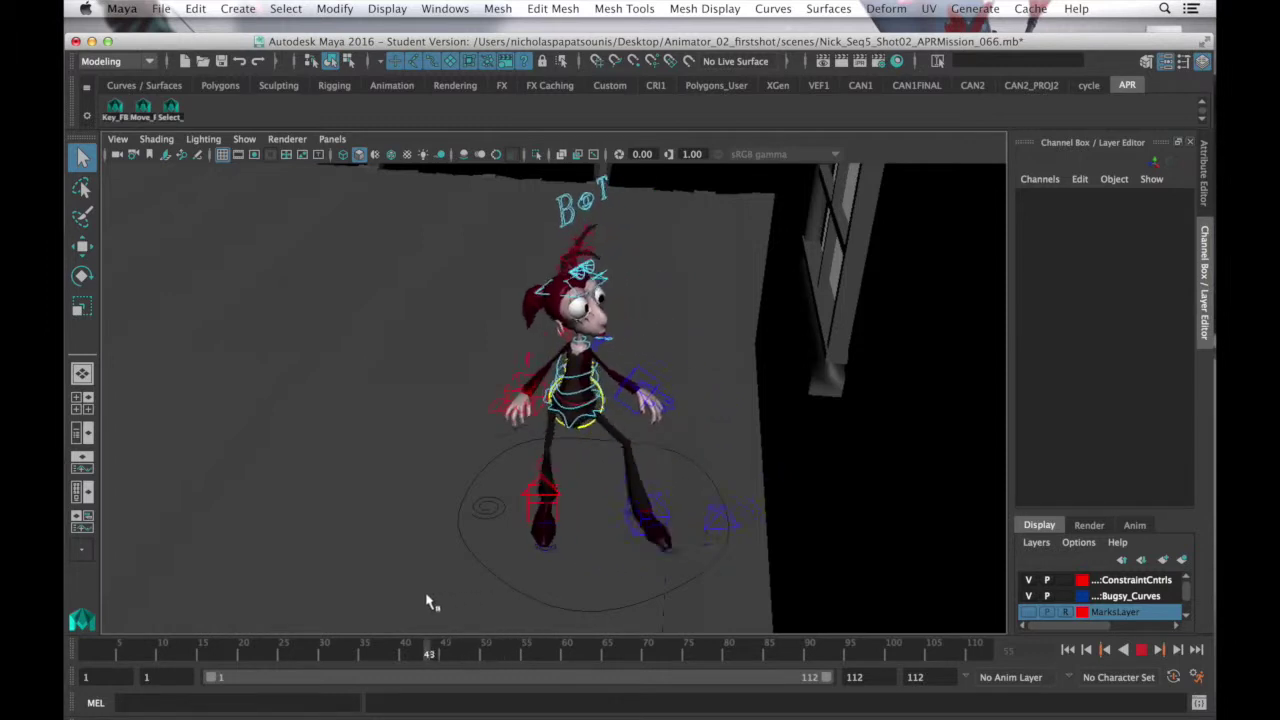
pyautogui.moveTo(370, 610)
pyautogui.mouseDown()
pyautogui.moveTo(287, 610)
pyautogui.moveTo(583, 580)
pyautogui.moveTo(883, 617)
pyautogui.moveTo(774, 600)
pyautogui.moveTo(880, 586)
pyautogui.moveTo(894, 591)
pyautogui.moveTo(856, 605)
pyautogui.moveTo(823, 600)
pyautogui.moveTo(849, 591)
pyautogui.moveTo(752, 593)
pyautogui.moveTo(906, 597)
pyautogui.moveTo(1008, 627)
pyautogui.mouseUp()
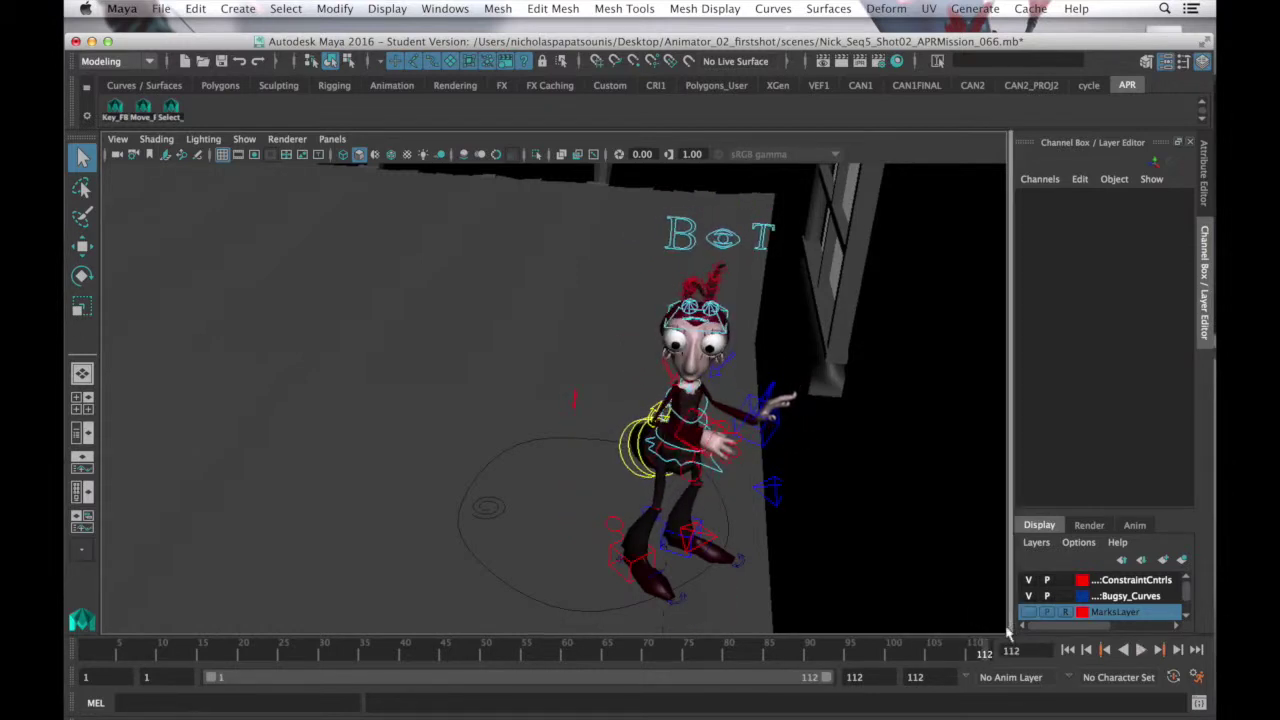
pyautogui.click(985, 652)
# Recheck Bugsy's reach around frames 95–105, then switch to the Finder
pyautogui.moveTo(985, 655)
pyautogui.mouseDown()
pyautogui.moveTo(937, 651)
pyautogui.moveTo(935, 665)
pyautogui.moveTo(985, 655)
pyautogui.mouseUp()
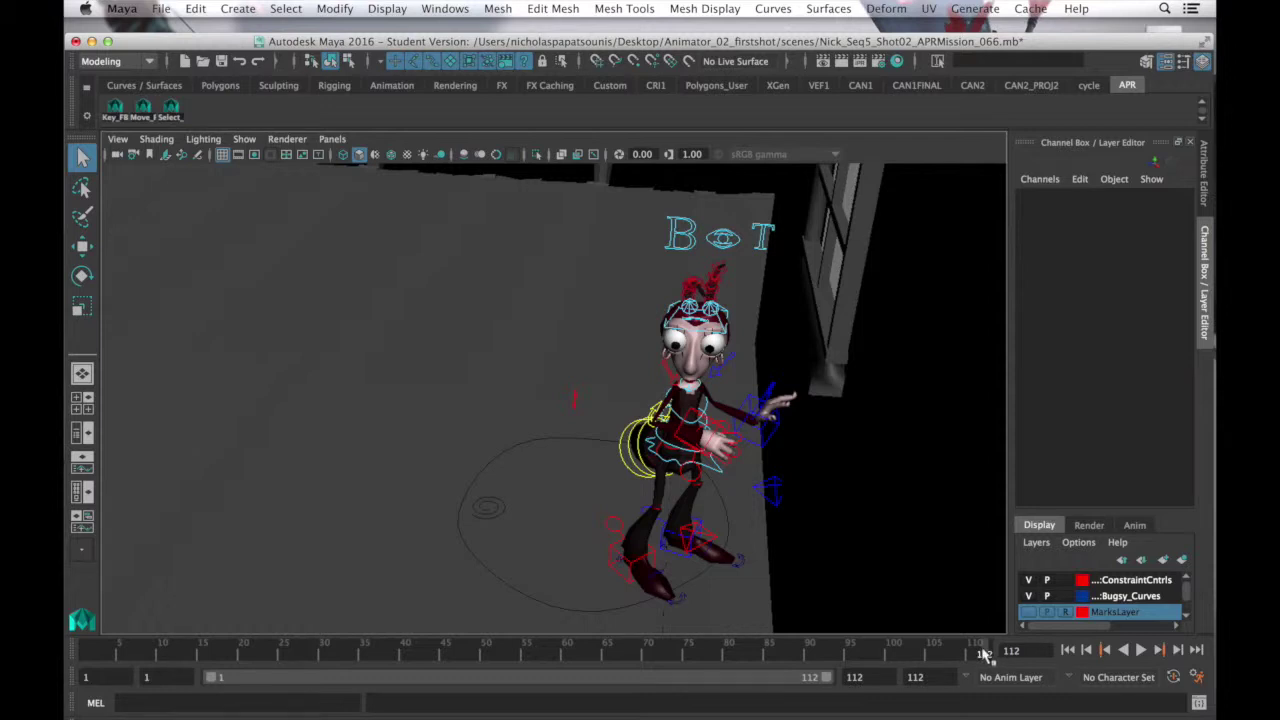
pyautogui.moveTo(985, 655)
pyautogui.mouseDown()
pyautogui.moveTo(943, 651)
pyautogui.moveTo(851, 679)
pyautogui.moveTo(269, 683)
pyautogui.moveTo(557, 643)
pyautogui.moveTo(985, 655)
pyautogui.mouseUp()
pyautogui.click(825, 31)
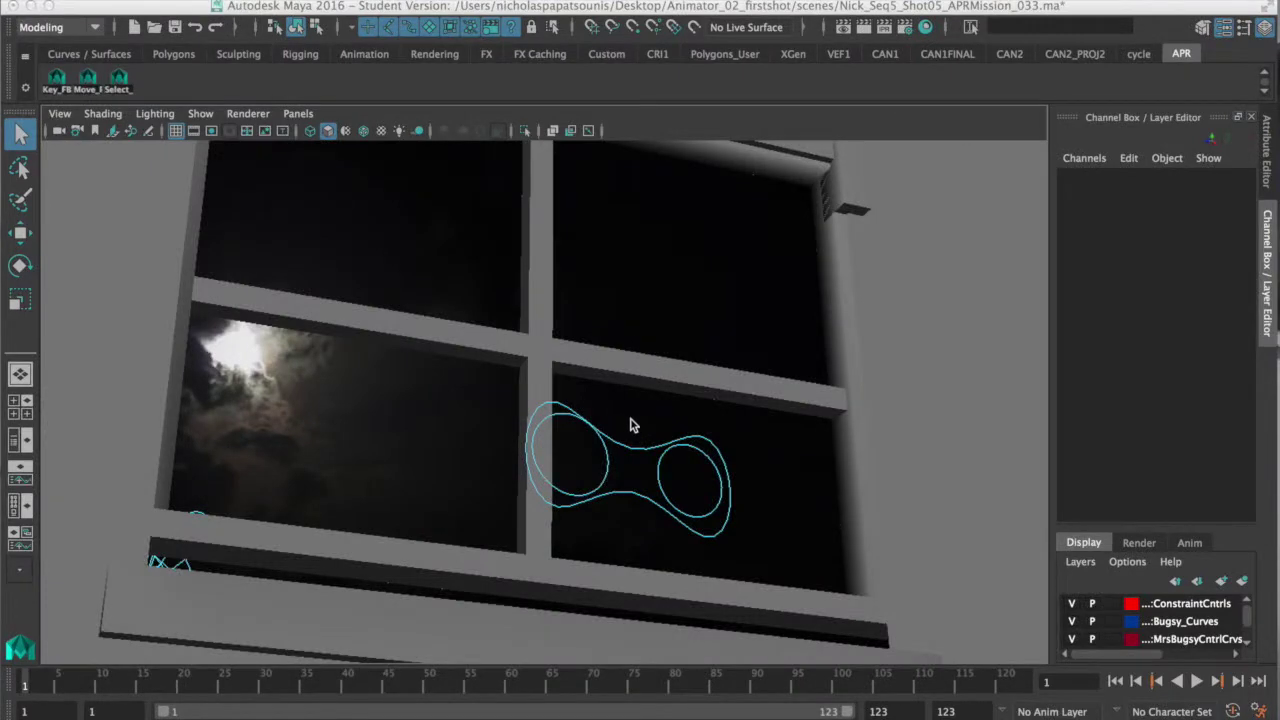
# Play shot 5 and scrub to frames 31 and 59 as Bugsy rises
pyautogui.hotkey('alt', 'v')
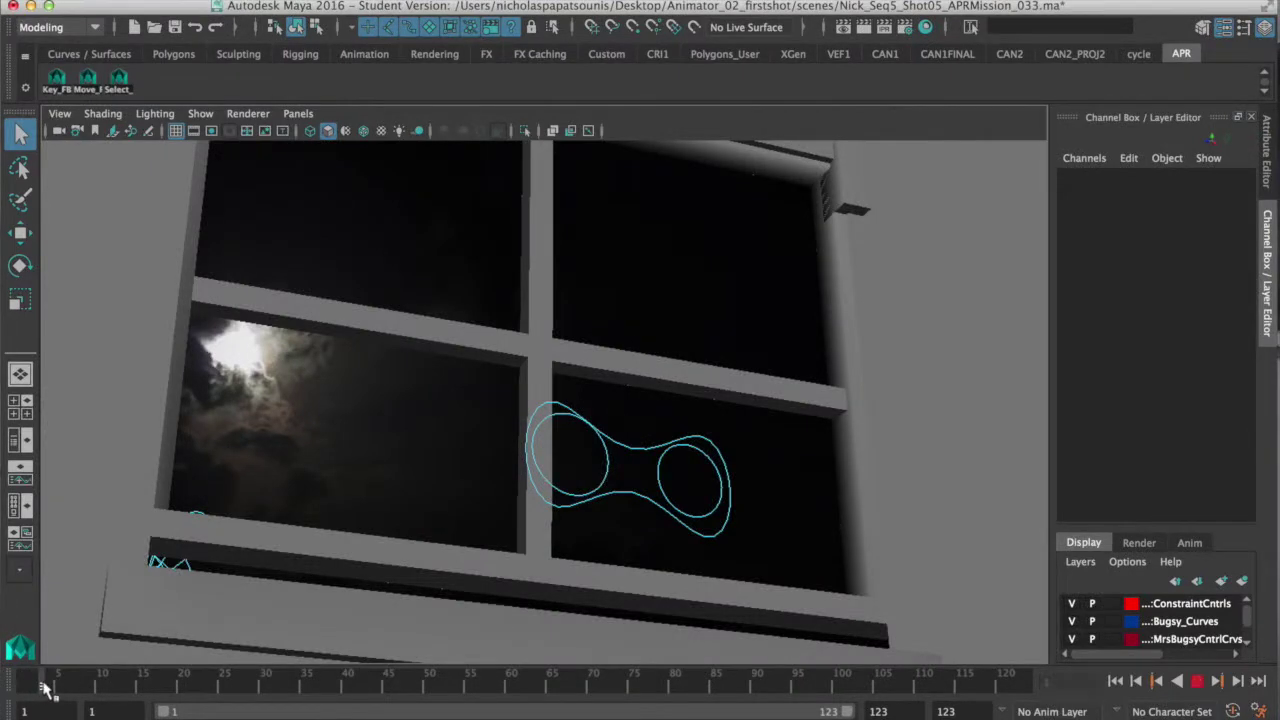
pyautogui.moveTo(86, 686); pyautogui.dragTo(398, 664)
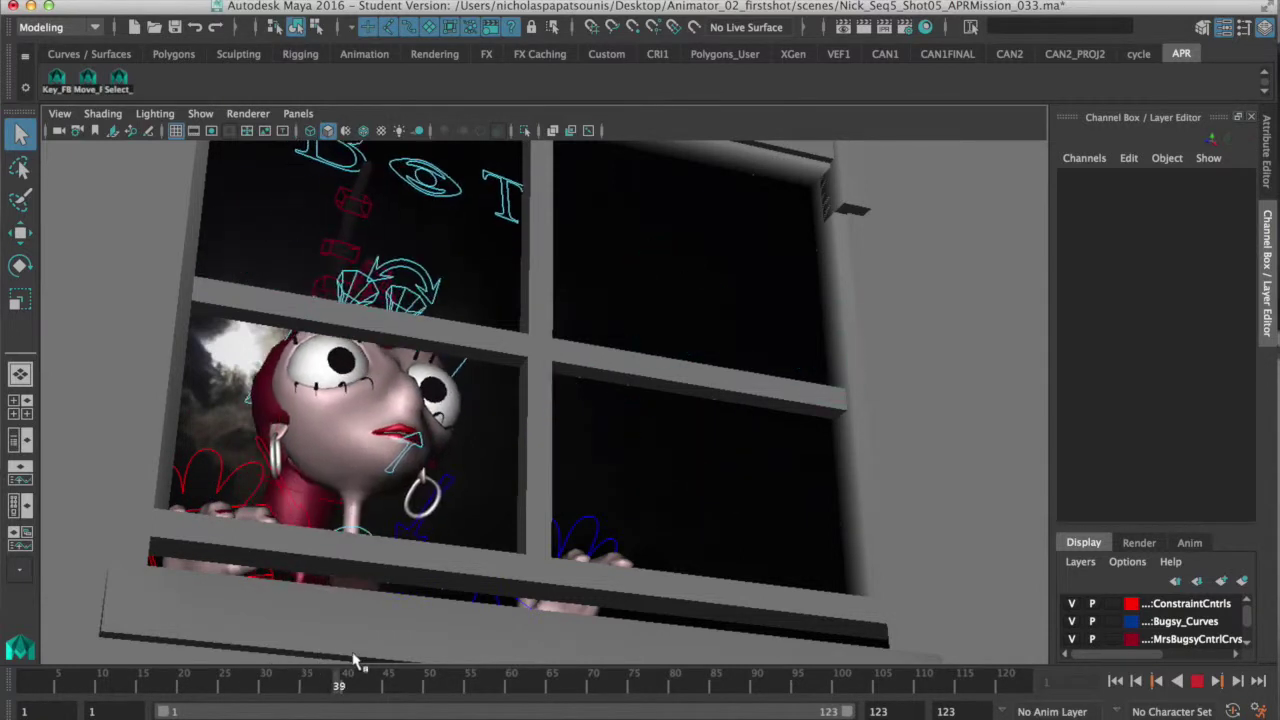
pyautogui.moveTo(398, 664); pyautogui.dragTo(503, 672)
# Return to frame 1 and scrub through frames 27, 89 and 117, where Bugsy ducks
pyautogui.click(1135, 684)
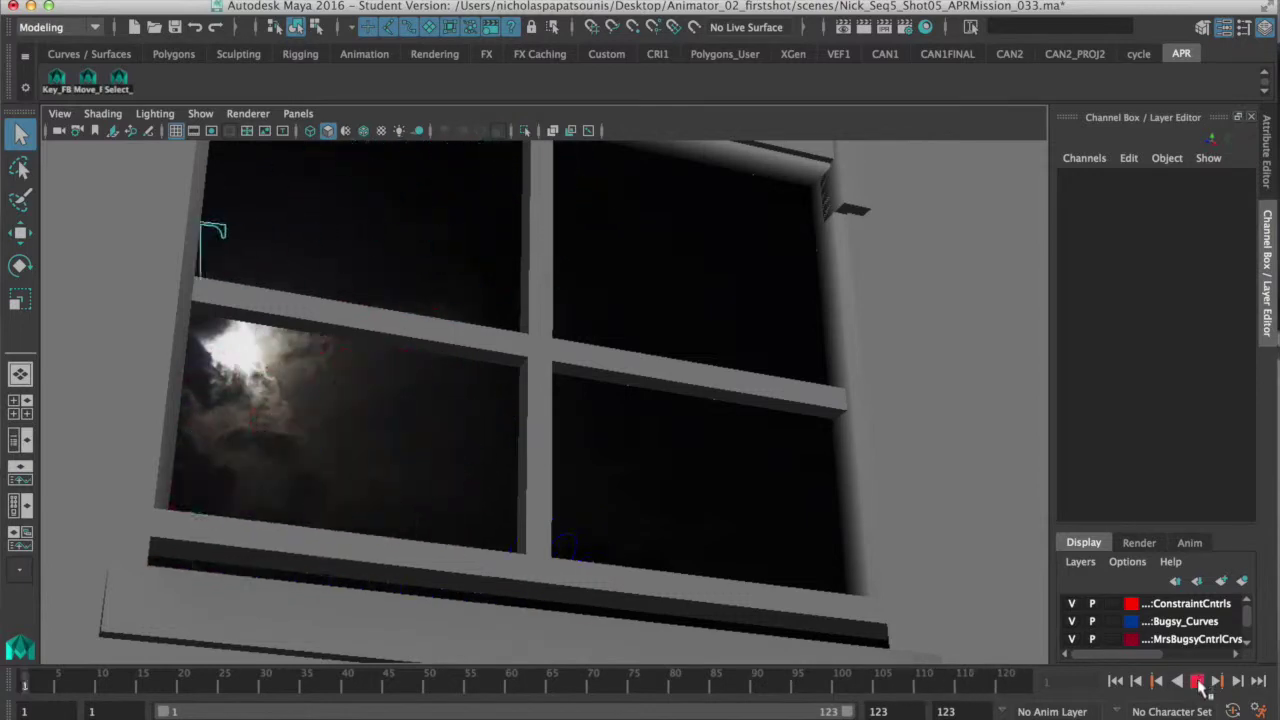
pyautogui.moveTo(195, 686)
pyautogui.mouseDown()
pyautogui.moveTo(5, 660)
pyautogui.moveTo(130, 681)
pyautogui.moveTo(12, 681)
pyautogui.moveTo(72, 680)
pyautogui.mouseUp()
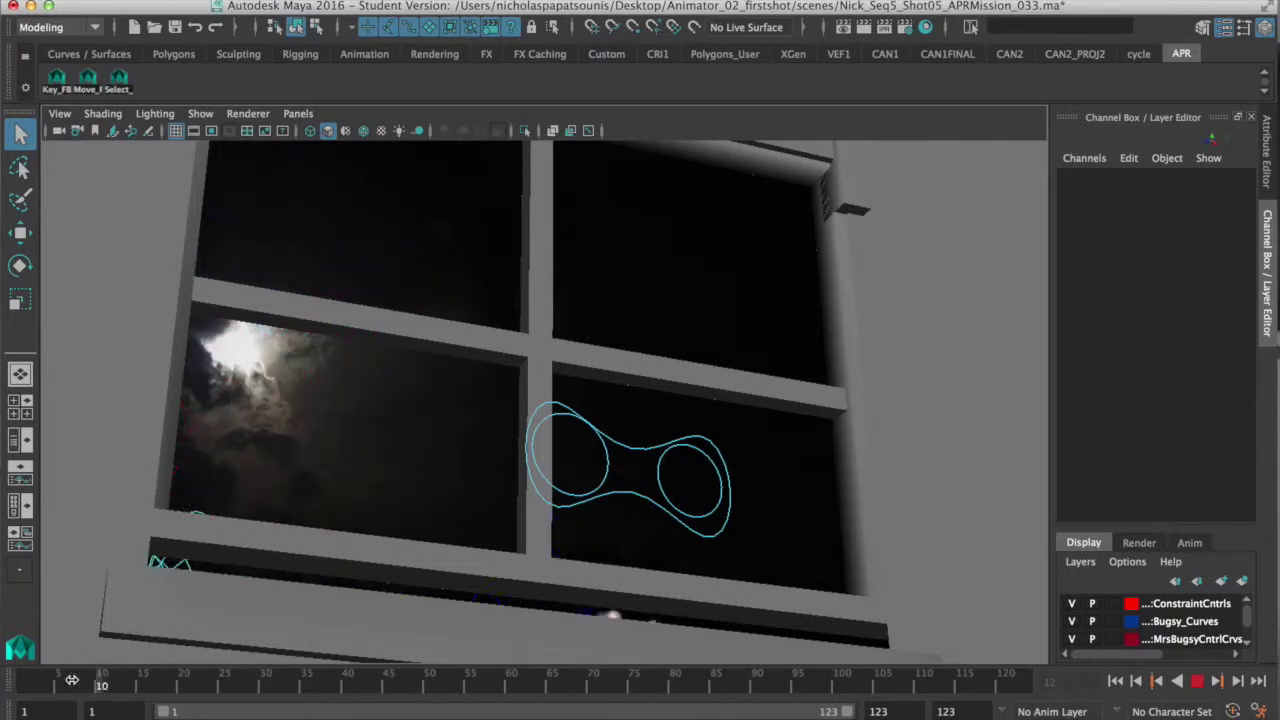
pyautogui.moveTo(128, 668); pyautogui.dragTo(426, 699)
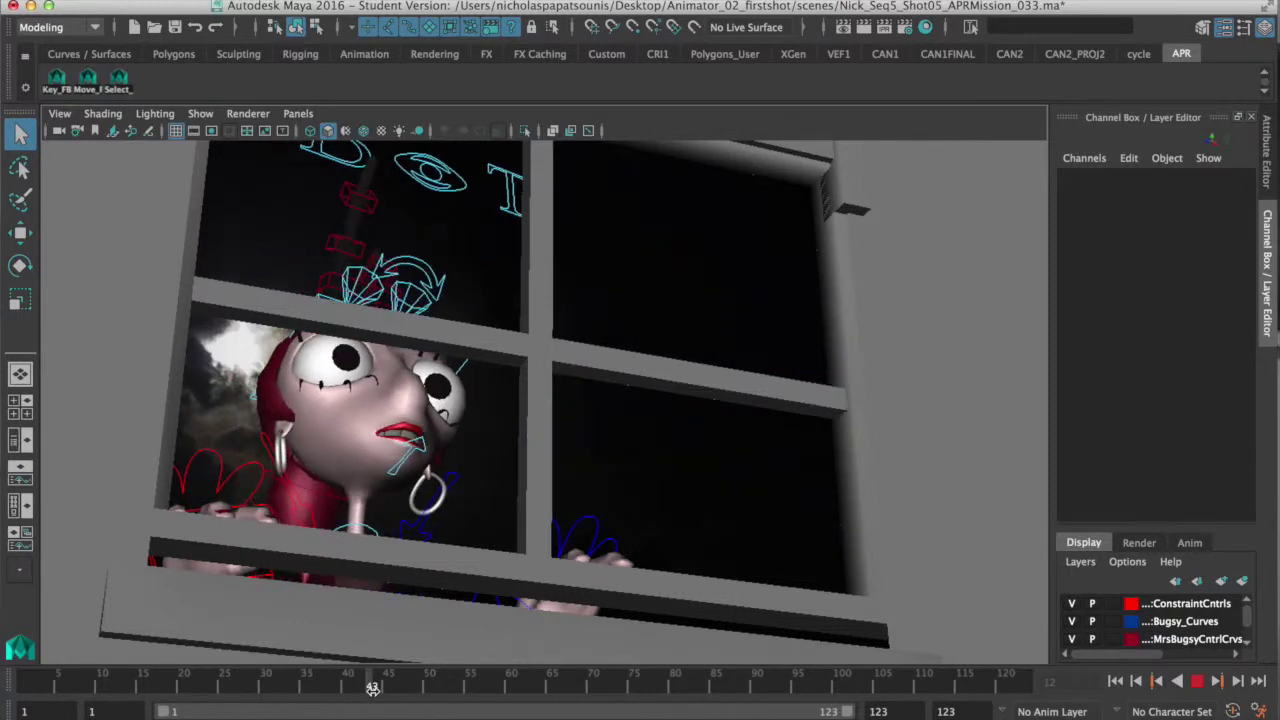
pyautogui.moveTo(601, 704)
pyautogui.mouseDown()
pyautogui.moveTo(747, 684)
pyautogui.moveTo(908, 694)
pyautogui.moveTo(650, 699)
pyautogui.moveTo(871, 699)
pyautogui.moveTo(661, 686)
pyautogui.mouseUp()
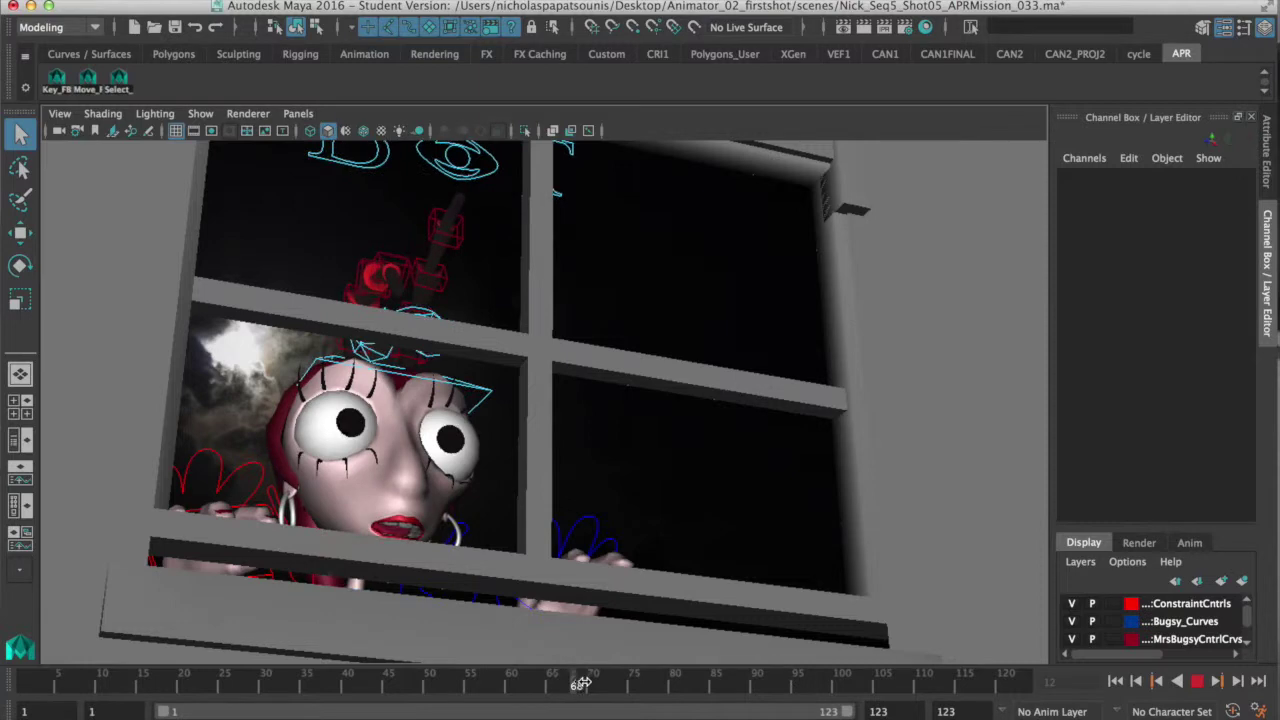
pyautogui.moveTo(804, 667)
pyautogui.mouseDown()
pyautogui.moveTo(978, 669)
pyautogui.moveTo(712, 704)
pyautogui.mouseUp()
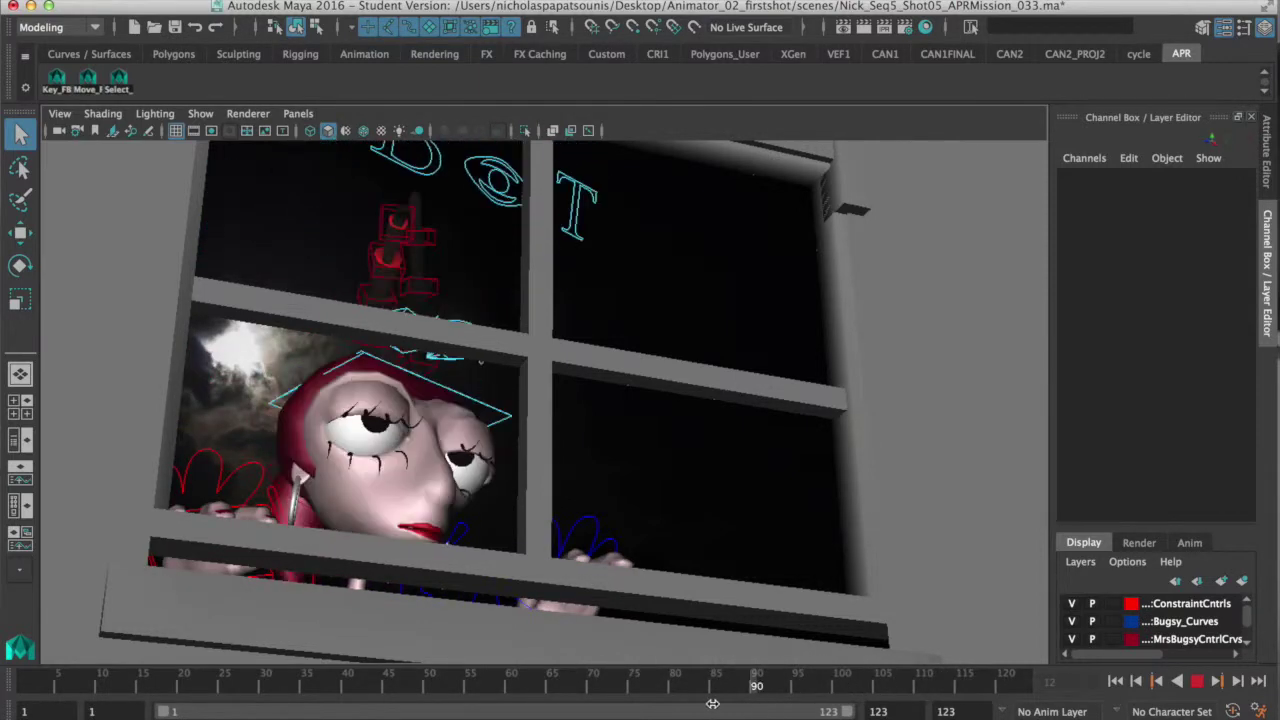
# Scrub shot 5 from frame 39 to 105, rocking around frames 85–104 as Bugsy looks up
pyautogui.moveTo(448, 704)
pyautogui.mouseDown()
pyautogui.moveTo(351, 665)
pyautogui.moveTo(411, 667)
pyautogui.mouseUp()
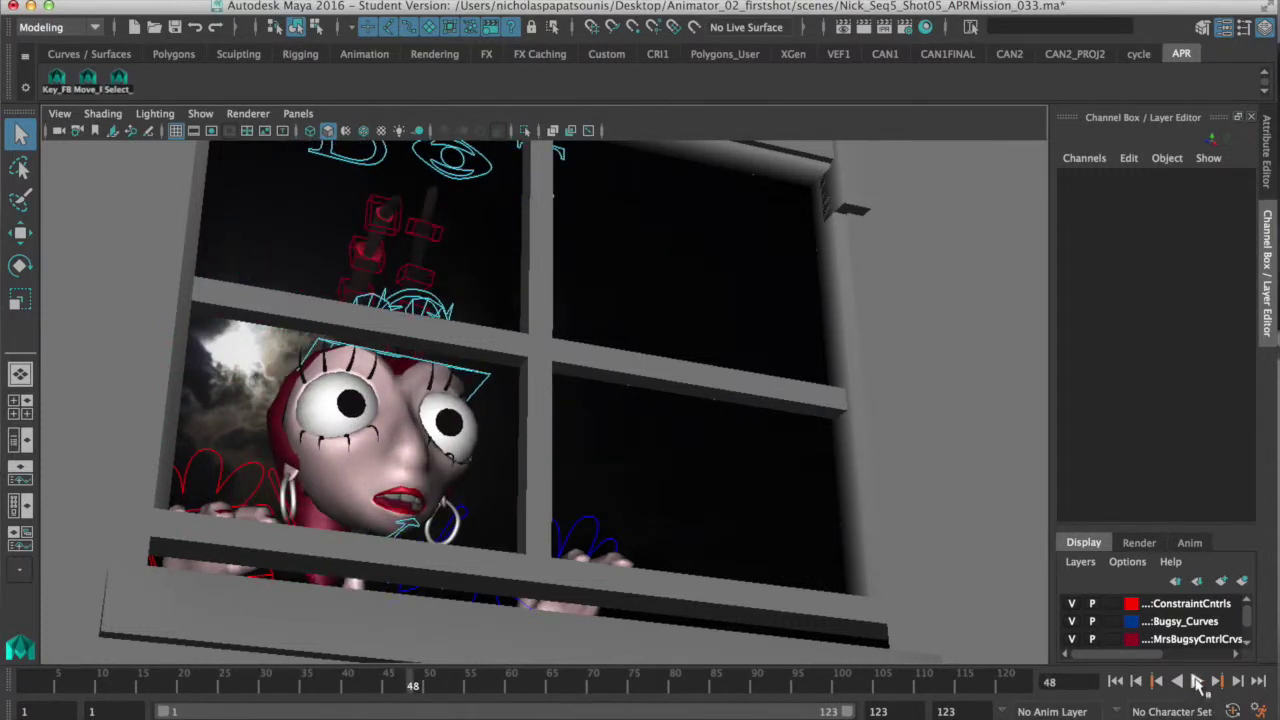
pyautogui.click(1197, 681)
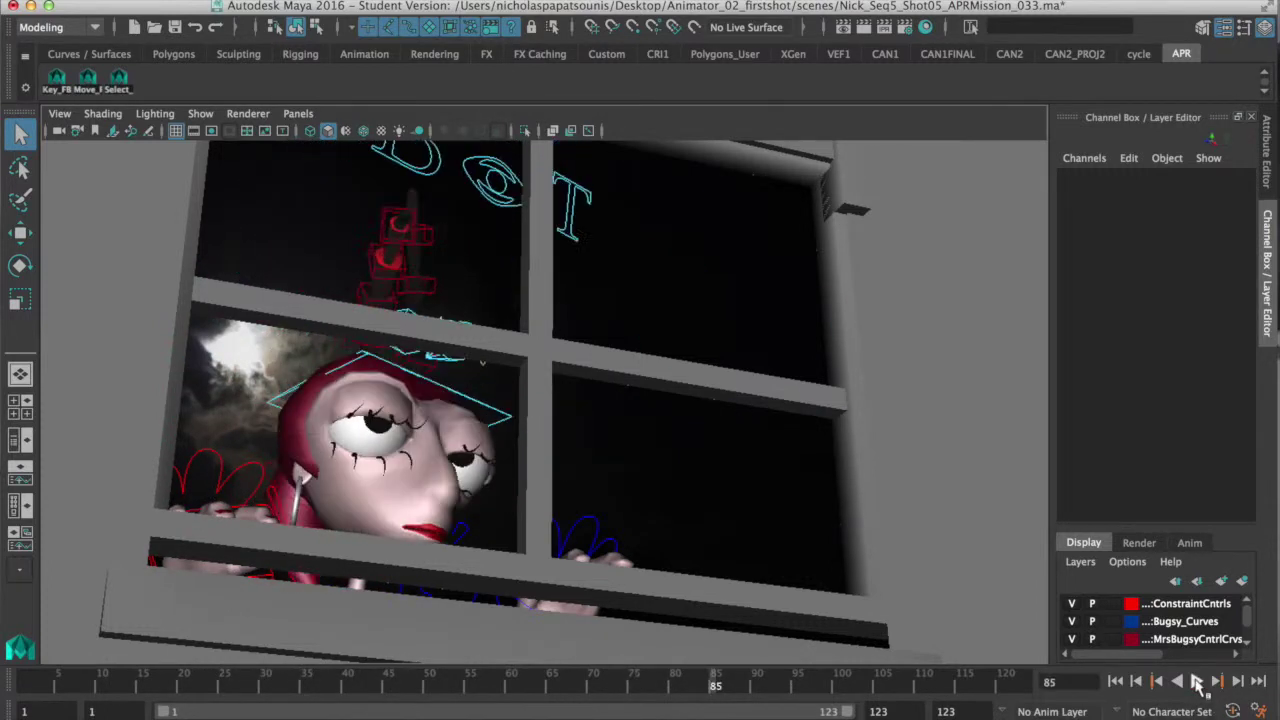
pyautogui.moveTo(718, 688); pyautogui.dragTo(735, 686)
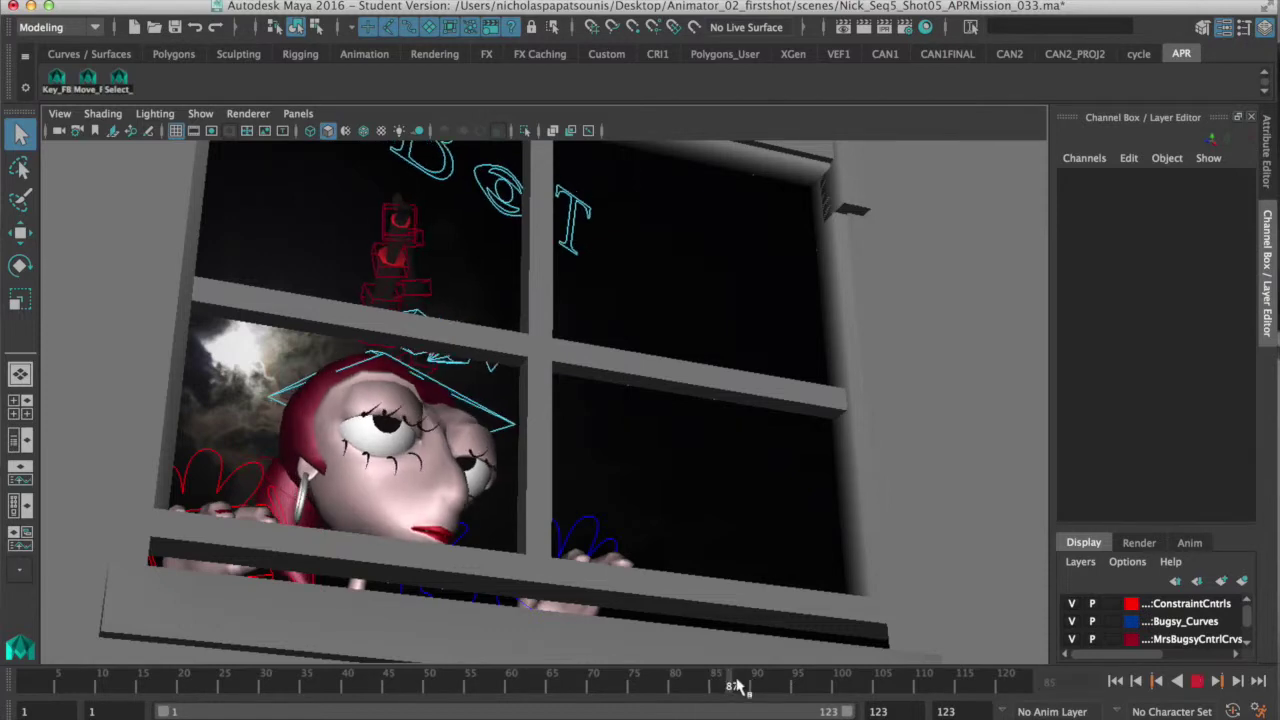
pyautogui.moveTo(876, 690)
pyautogui.mouseDown()
pyautogui.moveTo(928, 686)
pyautogui.moveTo(800, 695)
pyautogui.mouseUp()
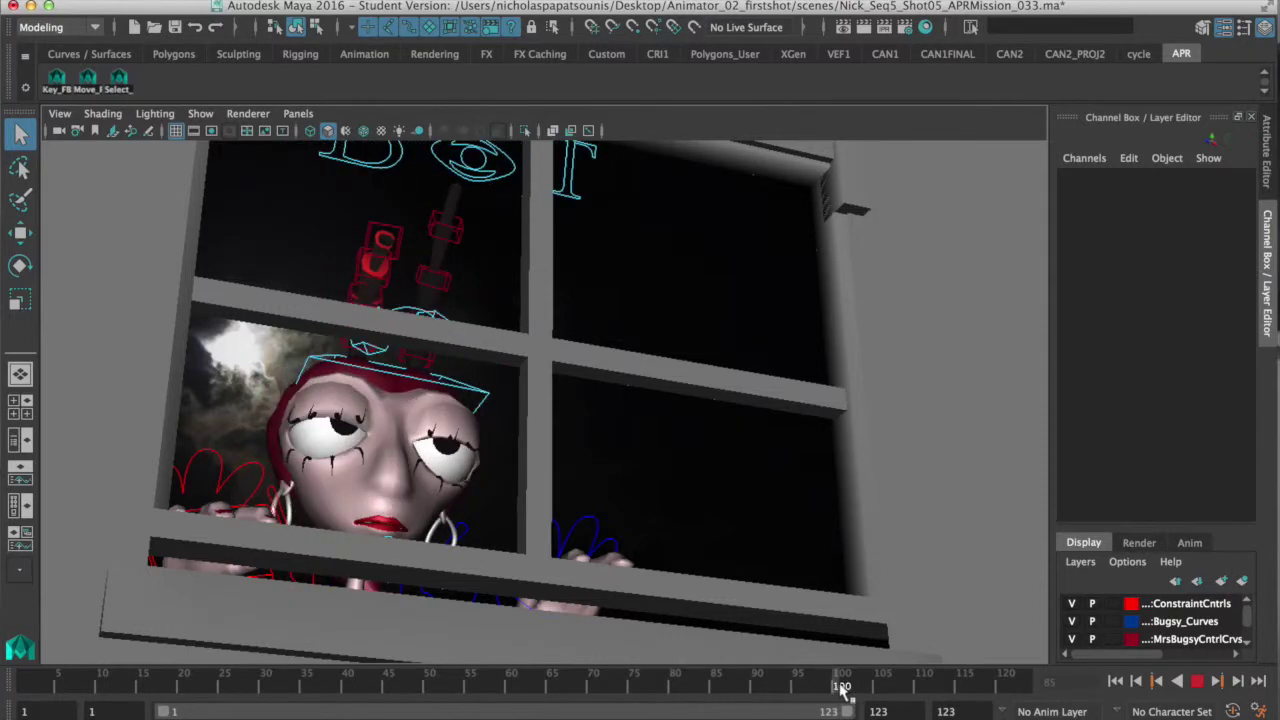
pyautogui.moveTo(813, 692); pyautogui.dragTo(750, 692)
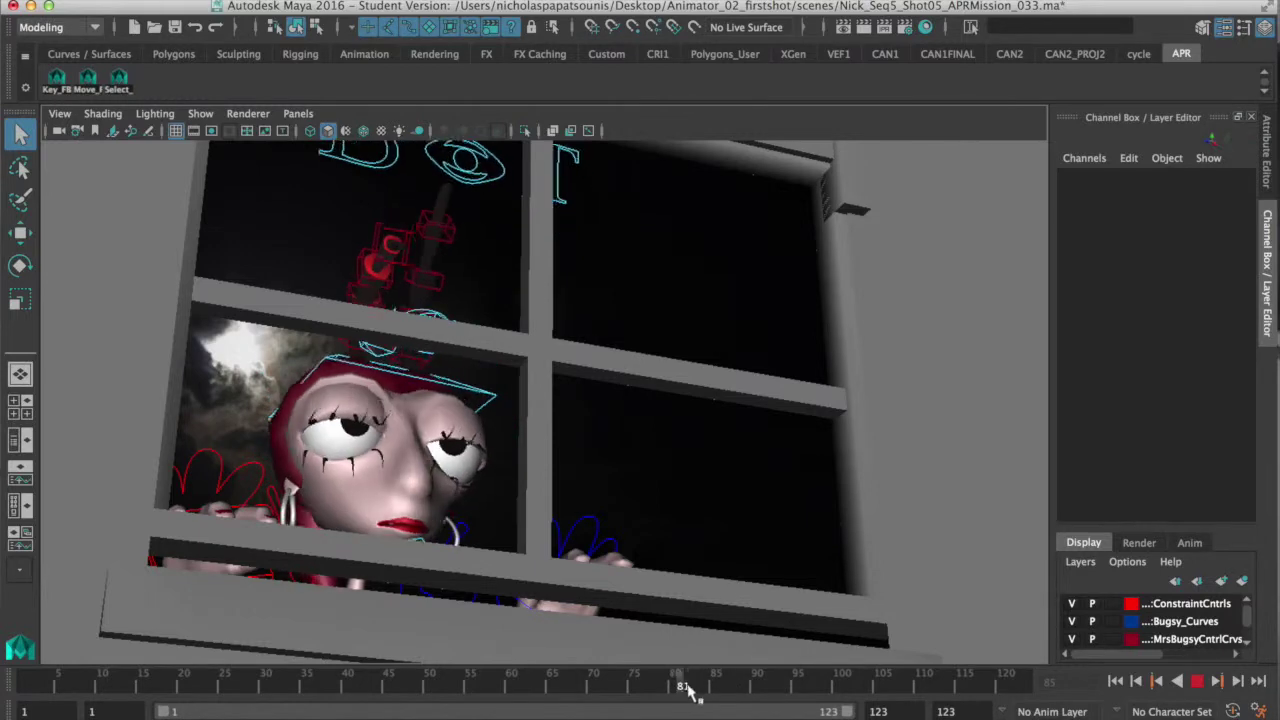
pyautogui.moveTo(773, 690); pyautogui.dragTo(822, 690)
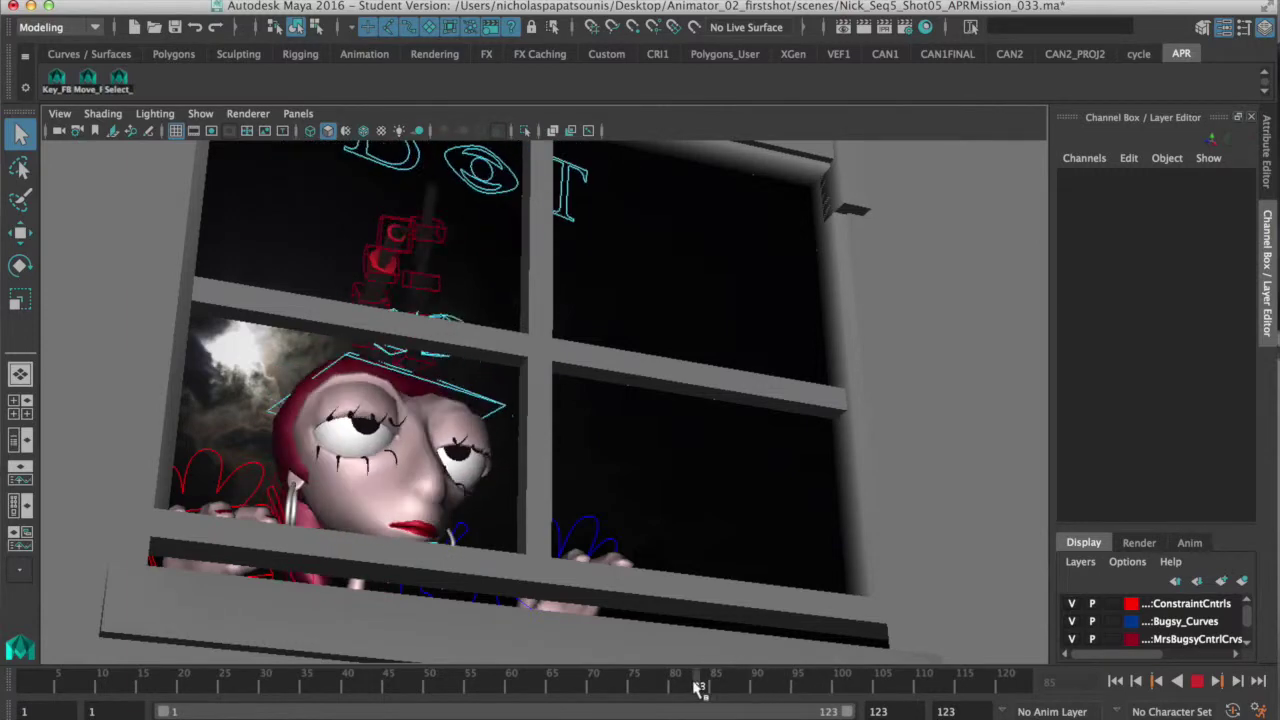
pyautogui.moveTo(762, 680); pyautogui.dragTo(1020, 682)
# Play shot 5 from the start, rechecking frames 82 and 48, ending on empty-window frame 122
pyautogui.click(1118, 681)
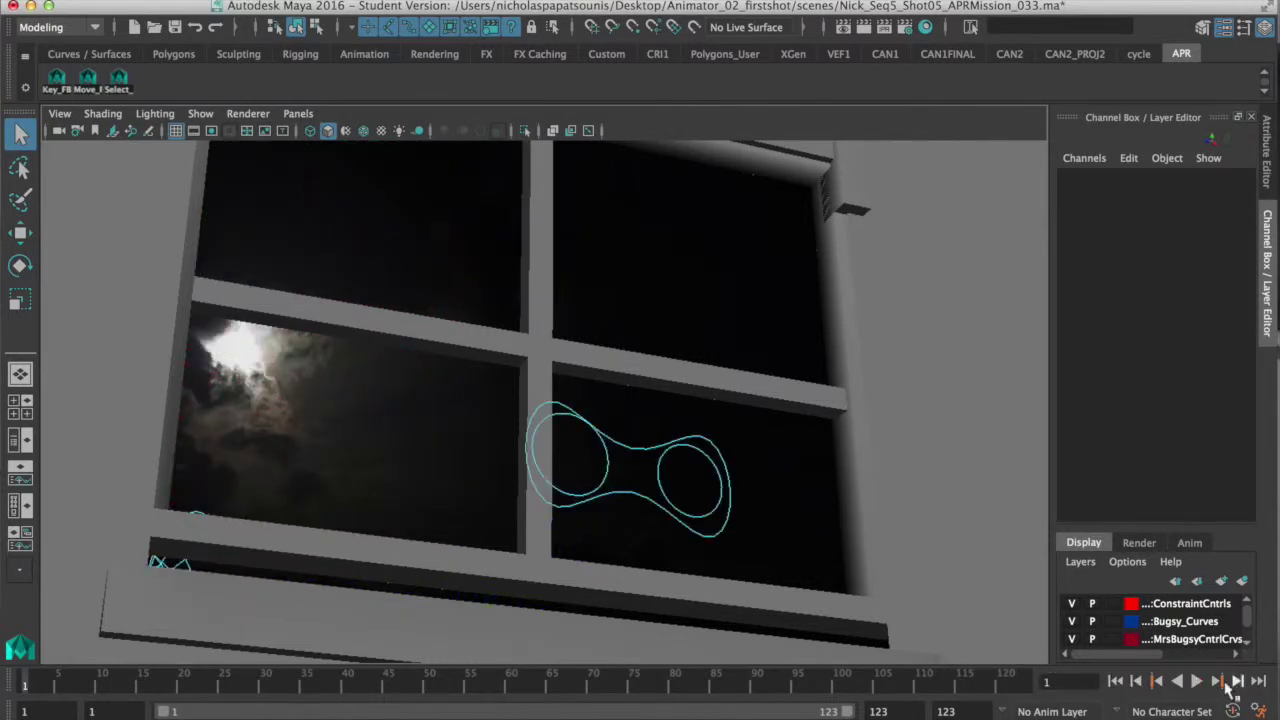
pyautogui.click(1198, 681)
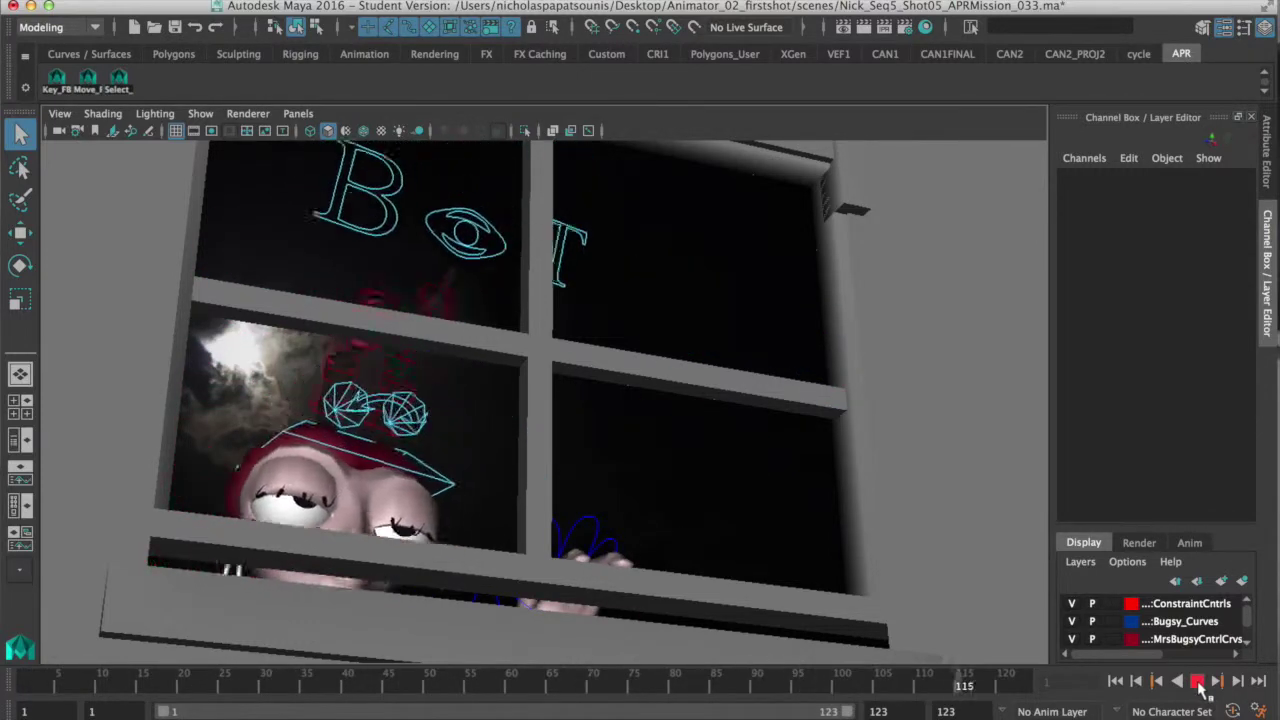
pyautogui.moveTo(846, 686)
pyautogui.mouseDown()
pyautogui.moveTo(371, 689)
pyautogui.moveTo(574, 642)
pyautogui.moveTo(1017, 651)
pyautogui.mouseUp()
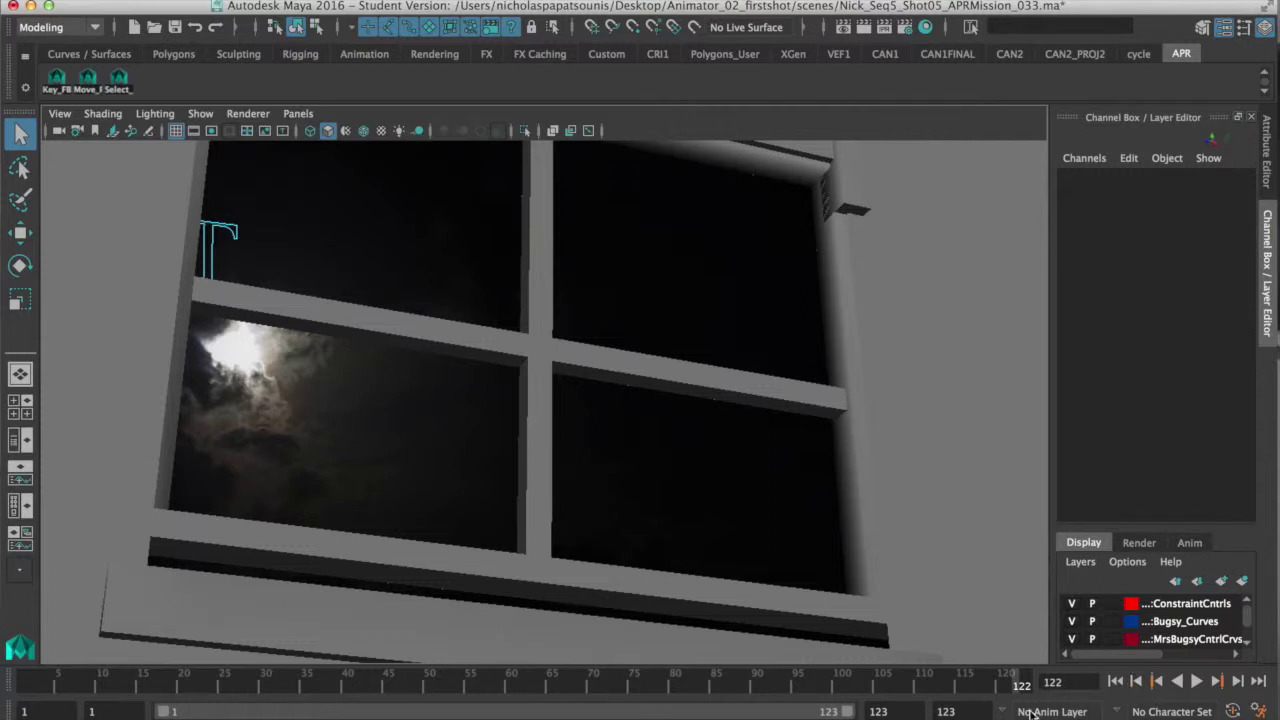
pyautogui.moveTo(1022, 686)
pyautogui.mouseDown()
pyautogui.moveTo(80, 690)
pyautogui.moveTo(508, 628)
pyautogui.moveTo(787, 708)
pyautogui.moveTo(829, 686)
pyautogui.moveTo(1020, 690)
pyautogui.mouseUp()
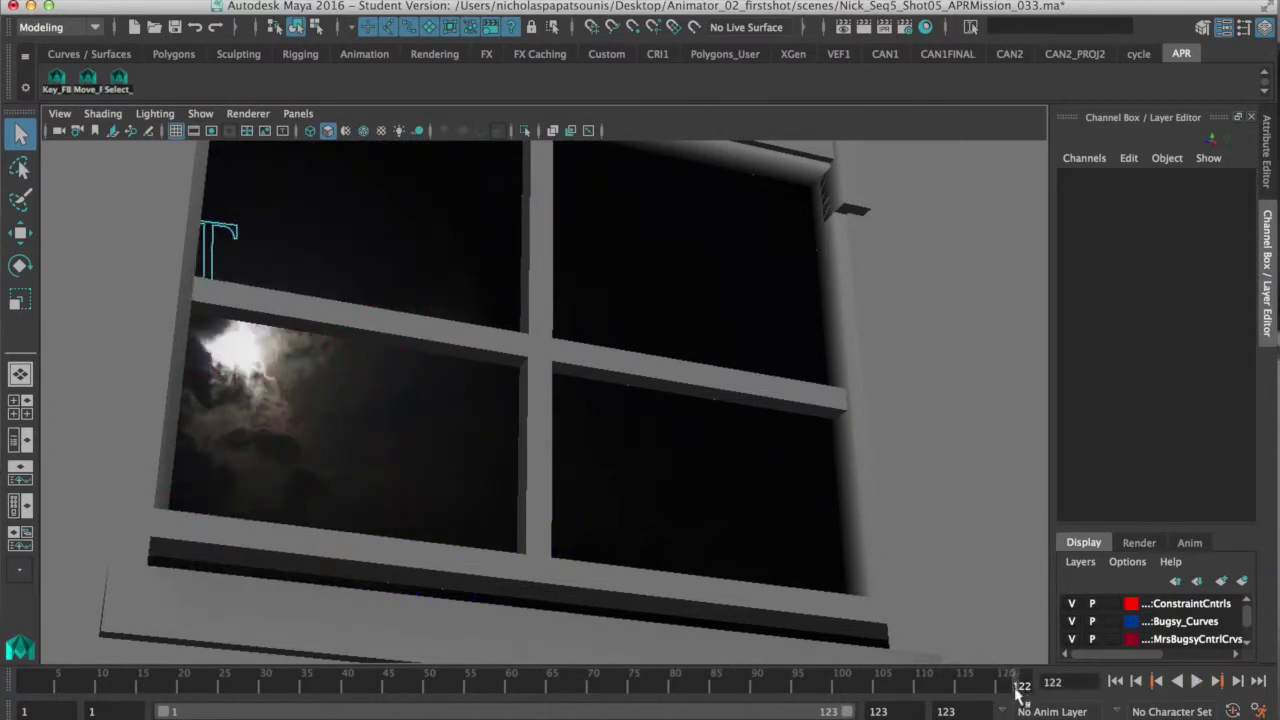